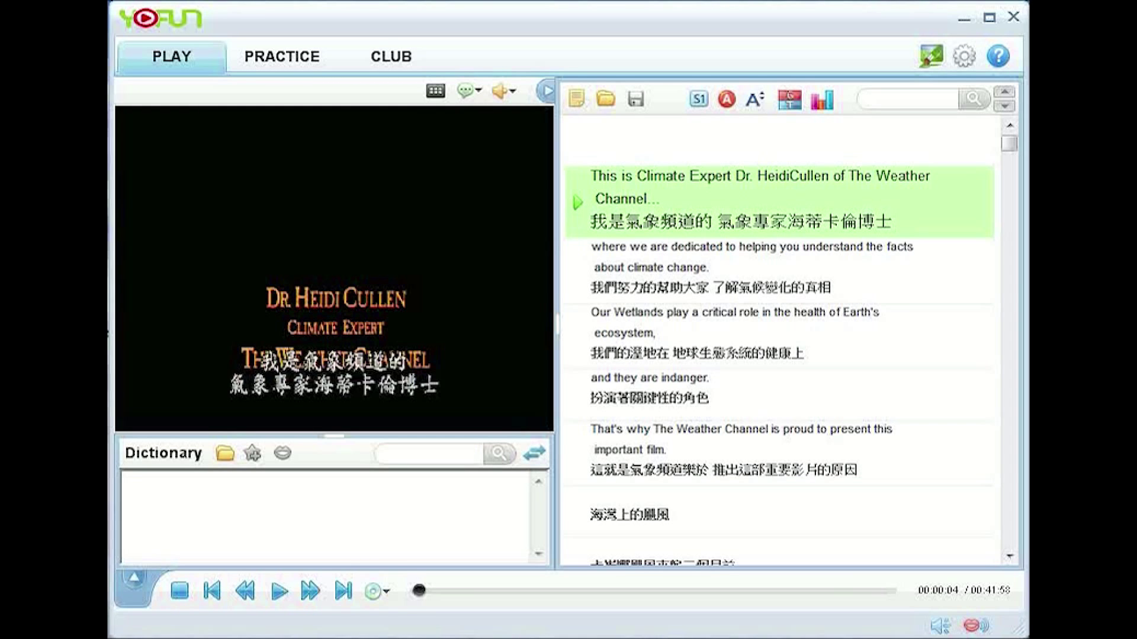
# Step: Play the film briefly and pause it, and resume playback from the subtitle line "I have a little brother, but..."
pyautogui.click(275, 592)
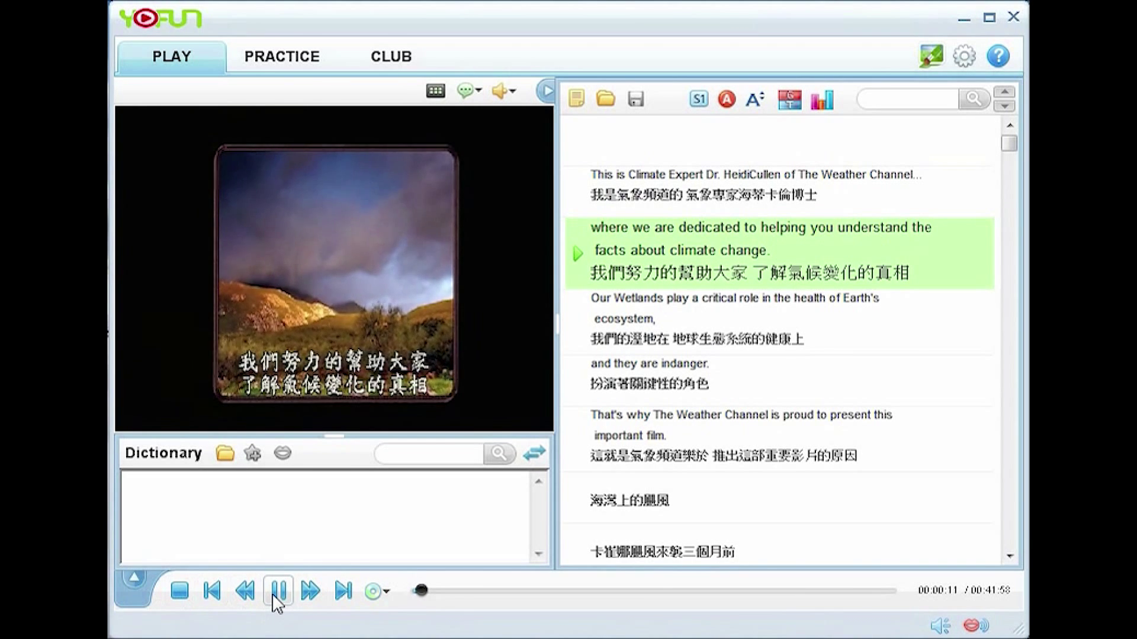
pyautogui.click(274, 595)
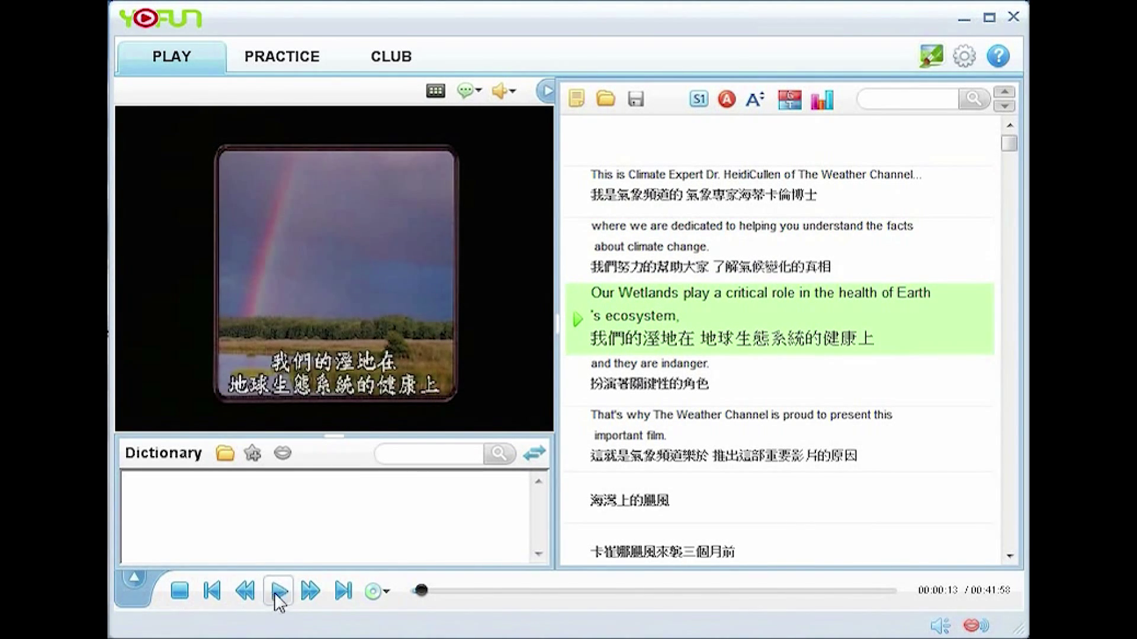
pyautogui.moveTo(1009, 147); pyautogui.dragTo(1009, 172)
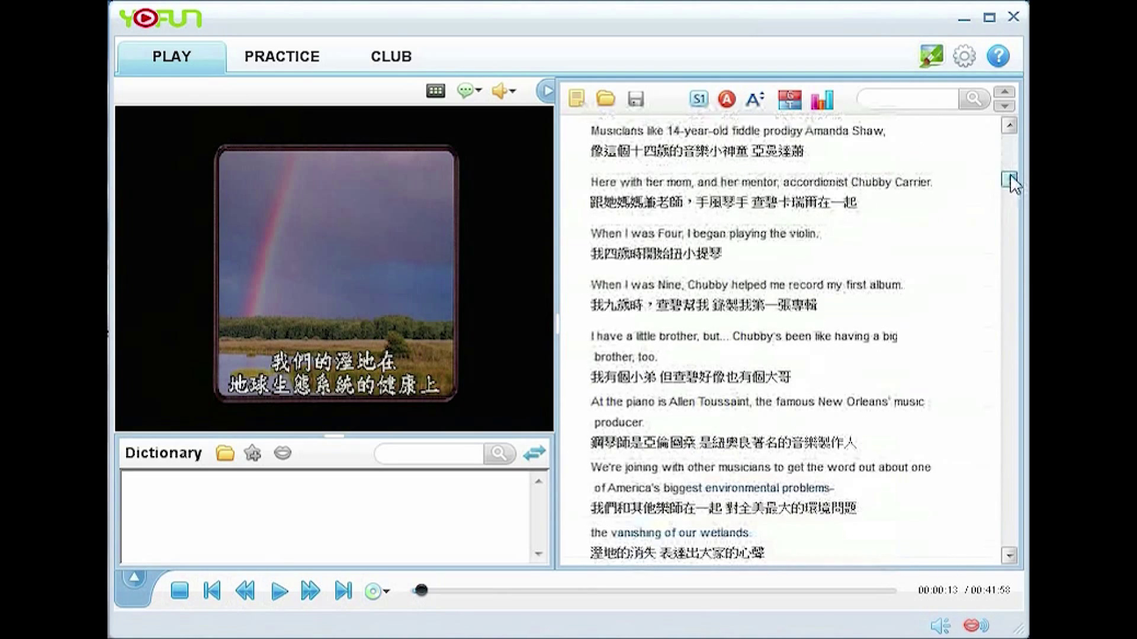
pyautogui.doubleClick(748, 376)
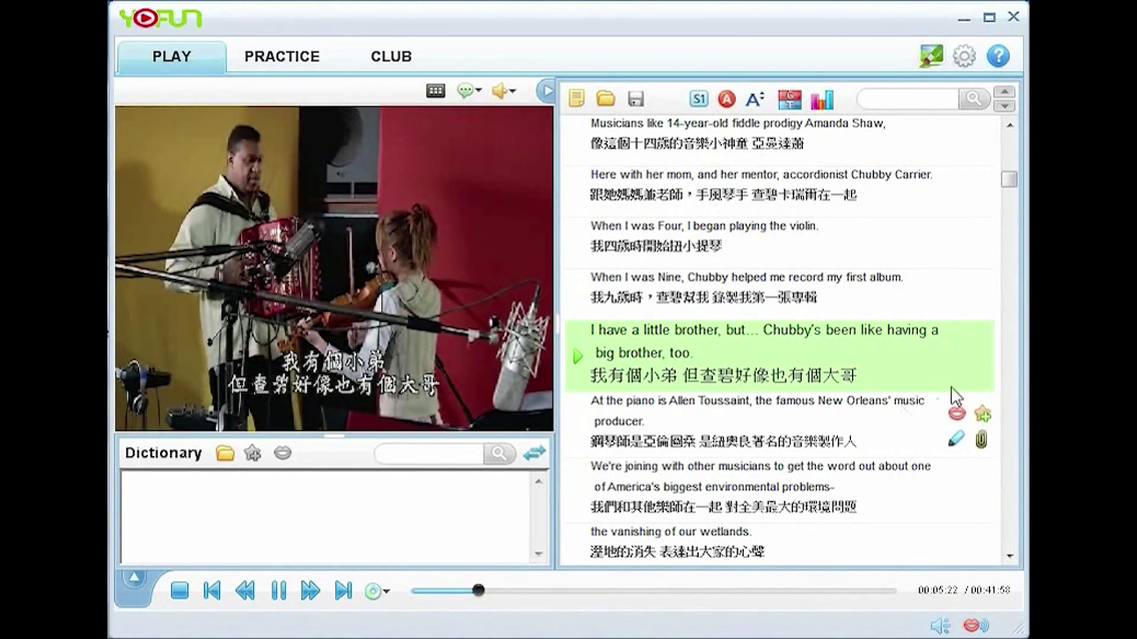
# Step: Jump playback to the subtitle passage about the disappearing wetlands and pause on the line "That island there, that's used to be a sugar plantation"
pyautogui.moveTo(1010, 191); pyautogui.dragTo(1010, 206)
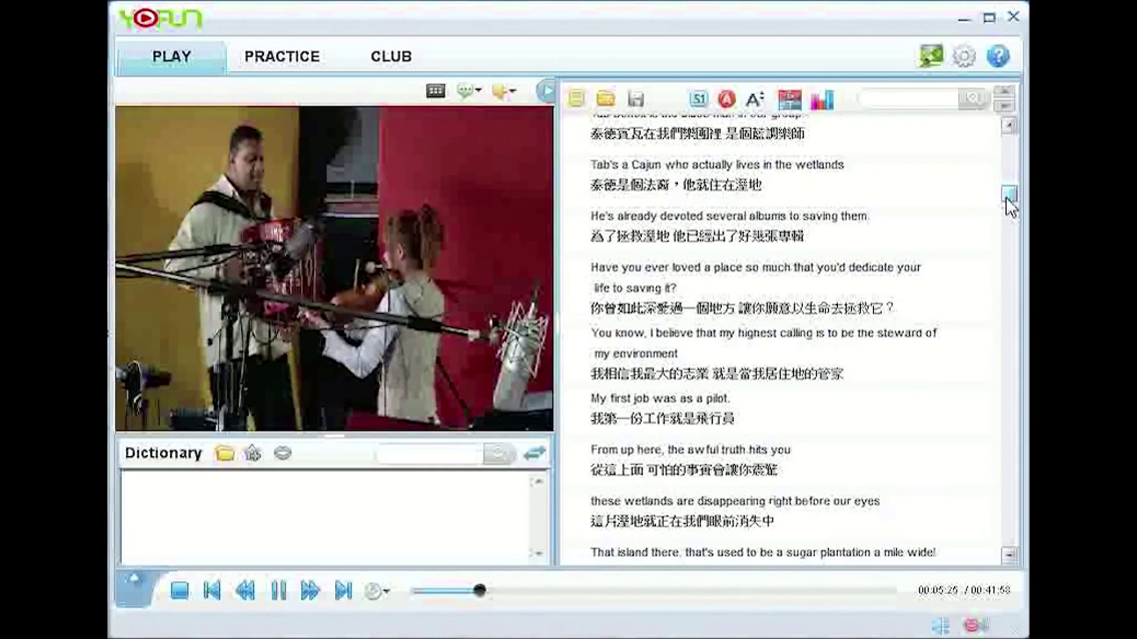
pyautogui.click(767, 532)
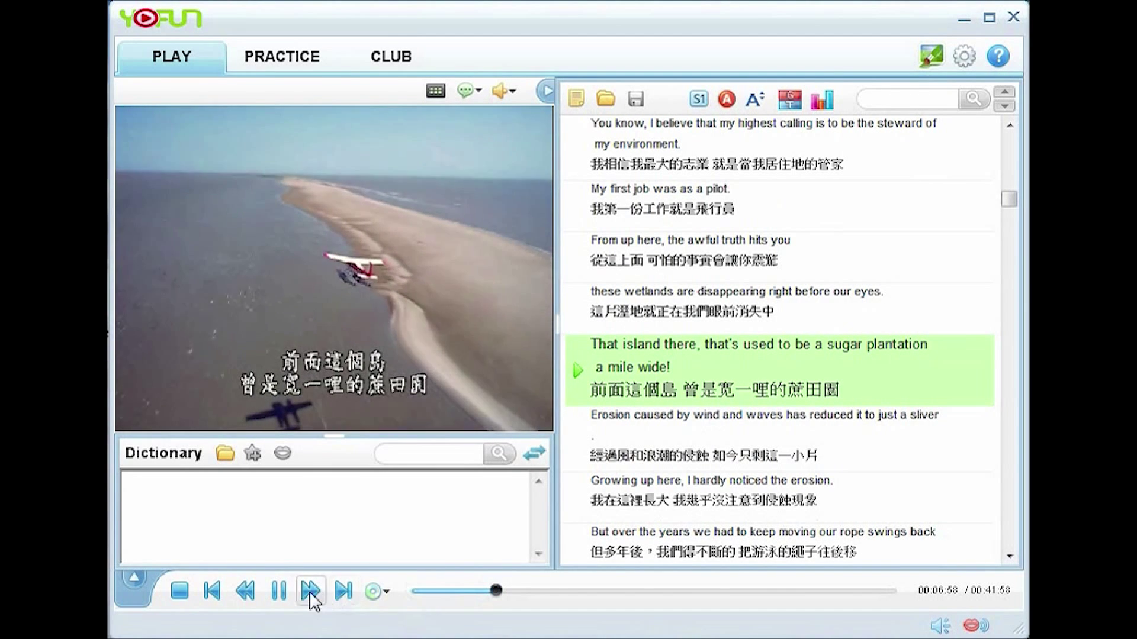
pyautogui.click(281, 591)
# Step: Look up "plantation" from the current subtitle line in the dictionary and save the word to the collection
pyautogui.moveTo(853, 353)
pyautogui.click(901, 349)
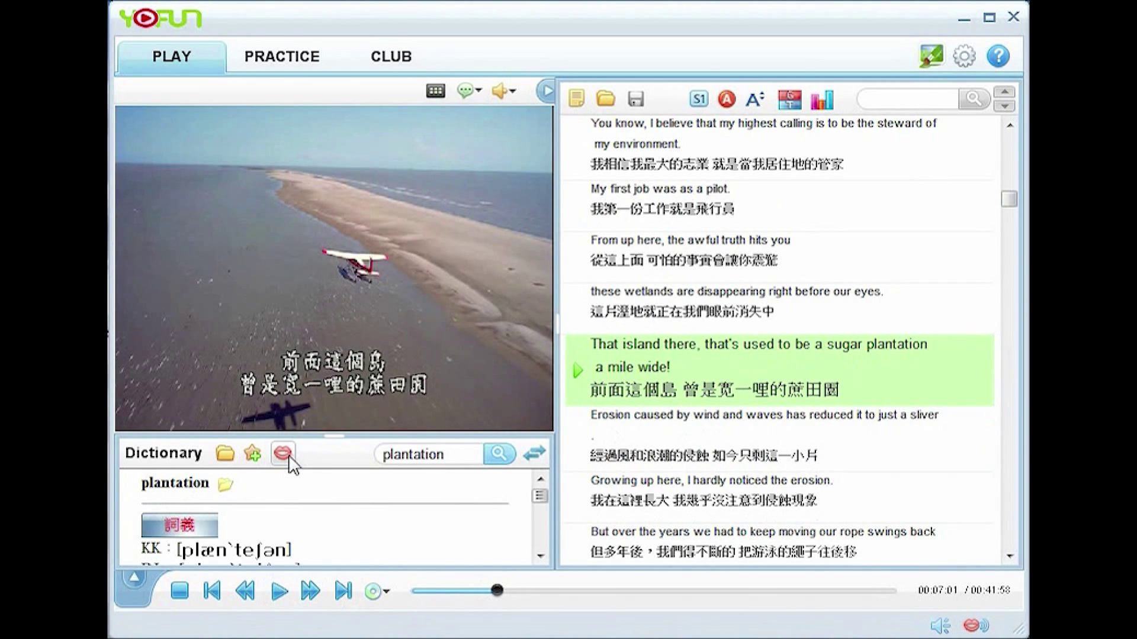
pyautogui.click(253, 454)
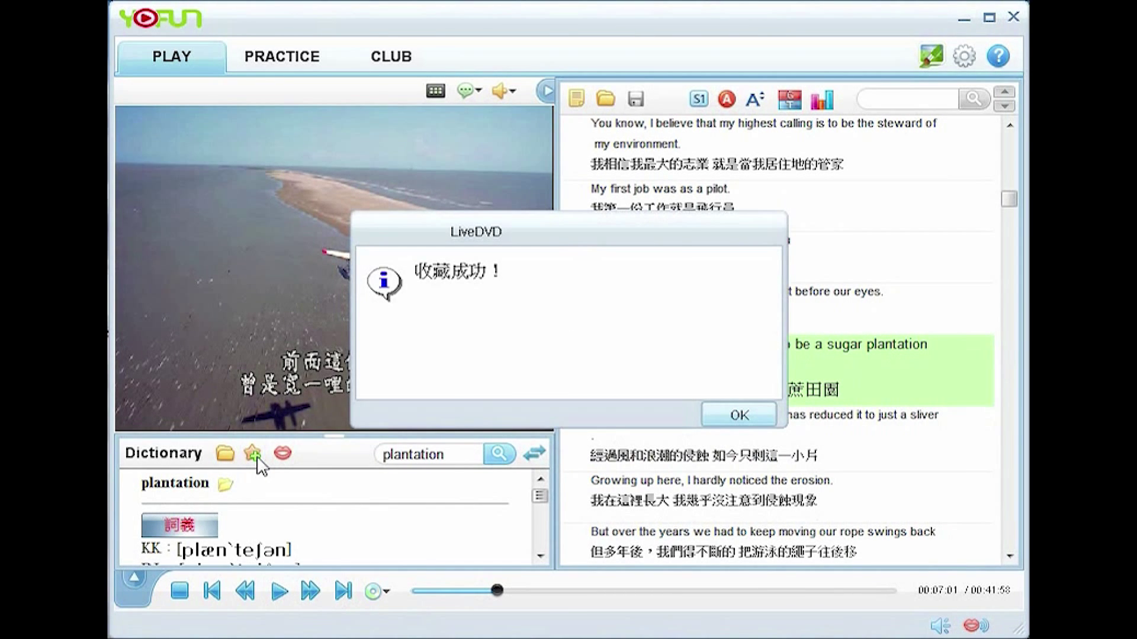
pyautogui.press('Return')
# Step: View the saved entry for "plantation" under 其他 in the word collection, and close the collection
pyautogui.click(225, 454)
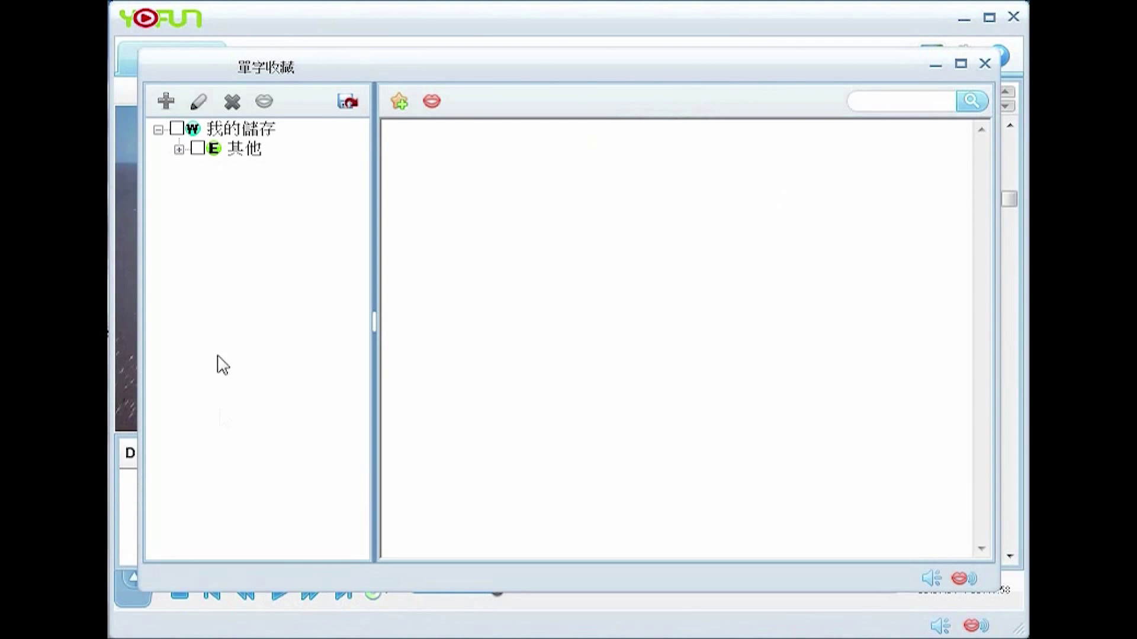
pyautogui.click(197, 148)
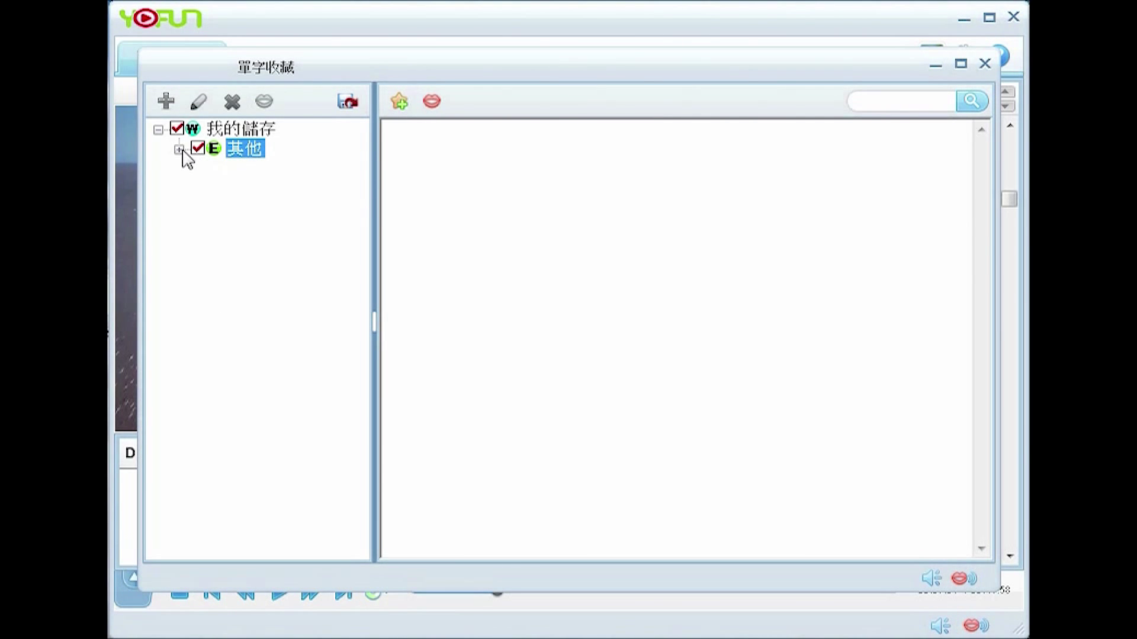
pyautogui.click(179, 149)
pyautogui.click(267, 188)
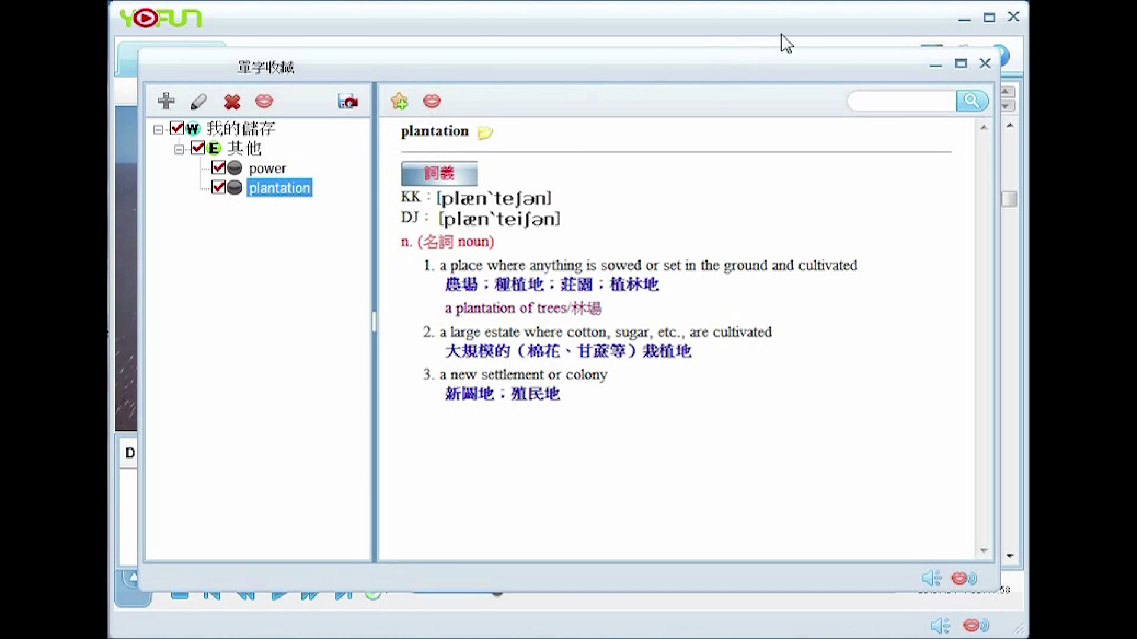
pyautogui.click(984, 62)
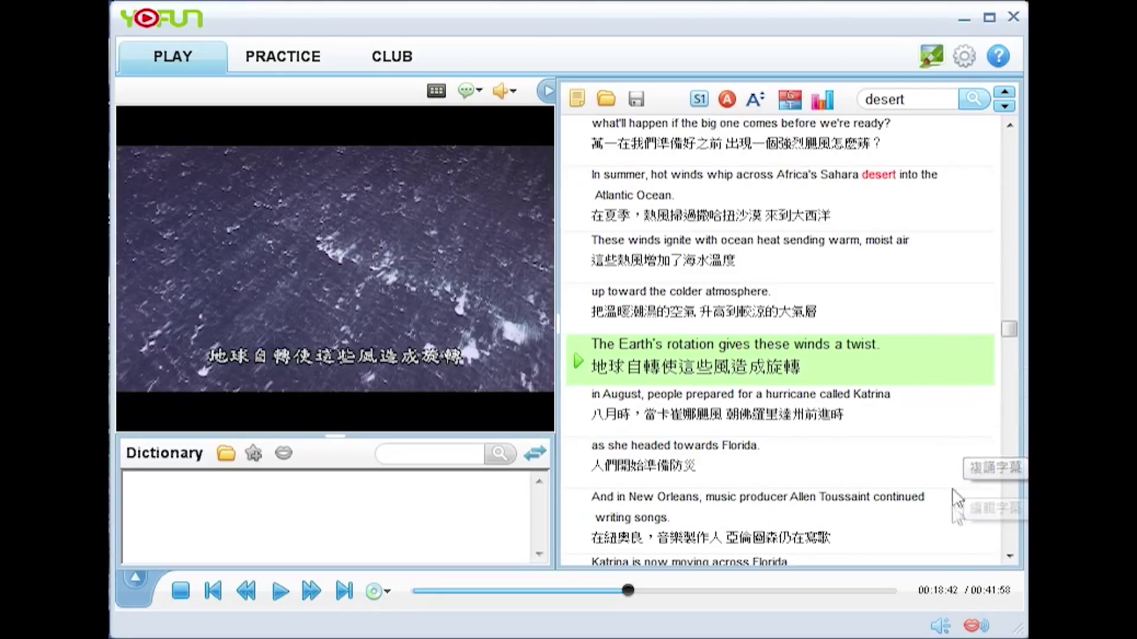
# Step: Raise the speech volume slightly
pyautogui.click(971, 626)
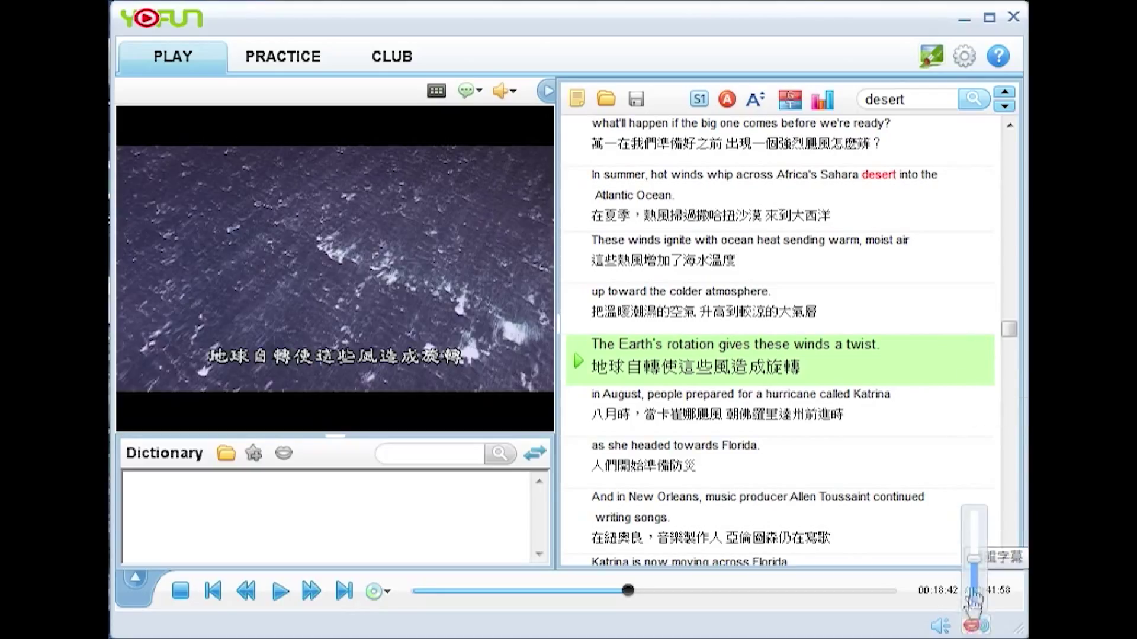
pyautogui.moveTo(977, 573)
pyautogui.mouseDown()
pyautogui.moveTo(973, 601)
pyautogui.moveTo(976, 565)
pyautogui.mouseUp()
# Step: Save the subtitle line "The Earth's rotation gives these winds a twist." to the subtitle collection
pyautogui.moveTo(961, 373)
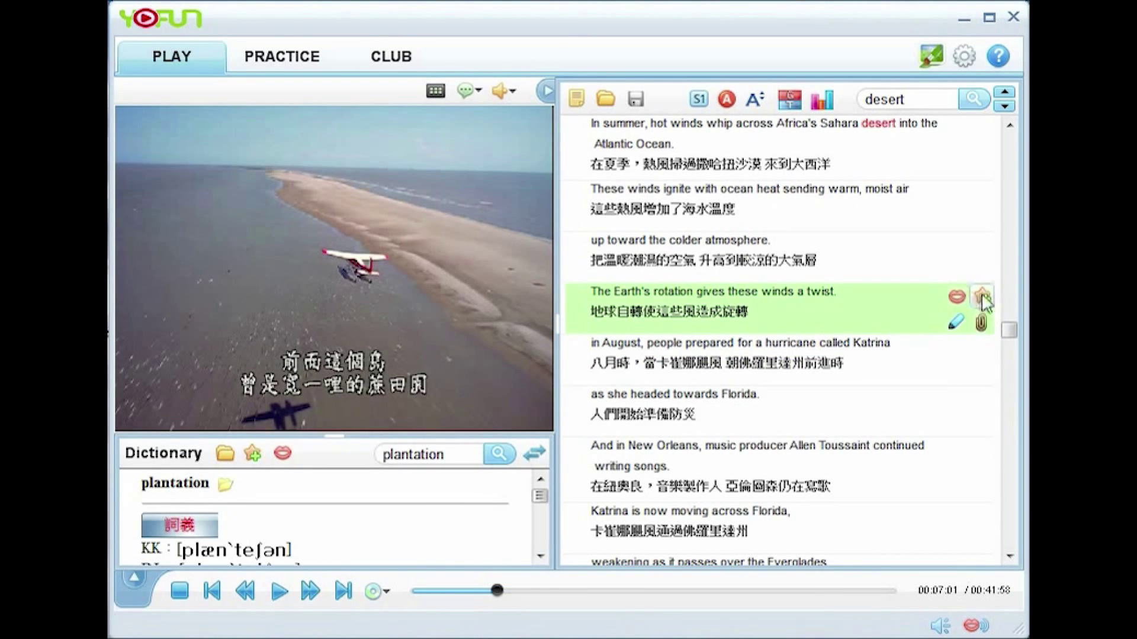
pyautogui.click(983, 296)
pyautogui.press('Return')
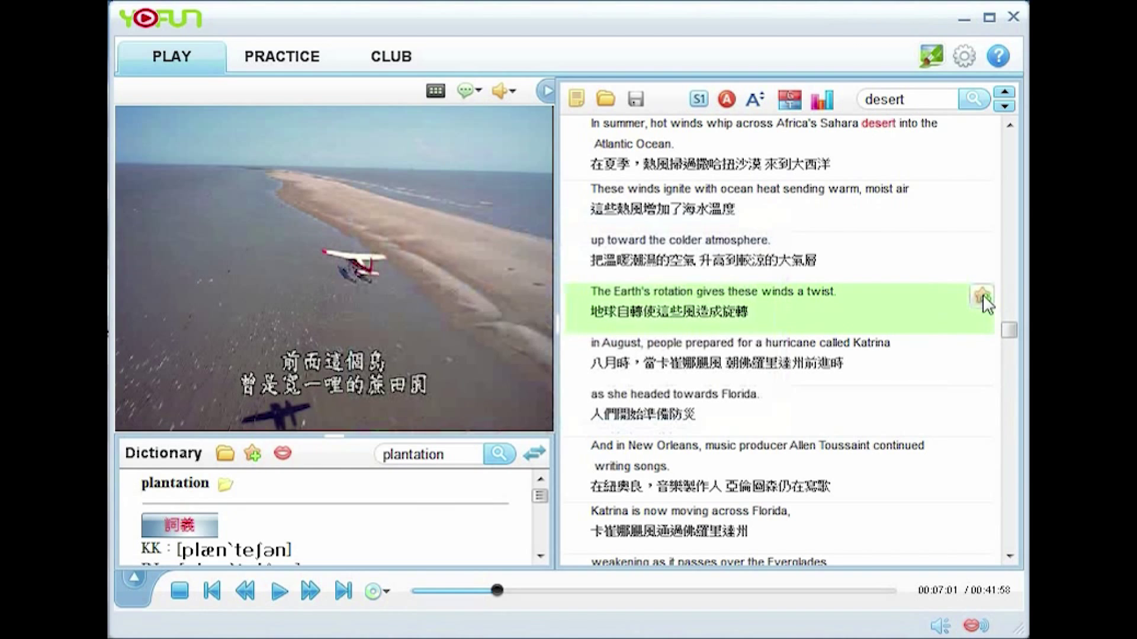
# Step: View the saved line "The Earth's rotation gives these winds a twist." in the subtitle collection, and close the collection
pyautogui.click(604, 94)
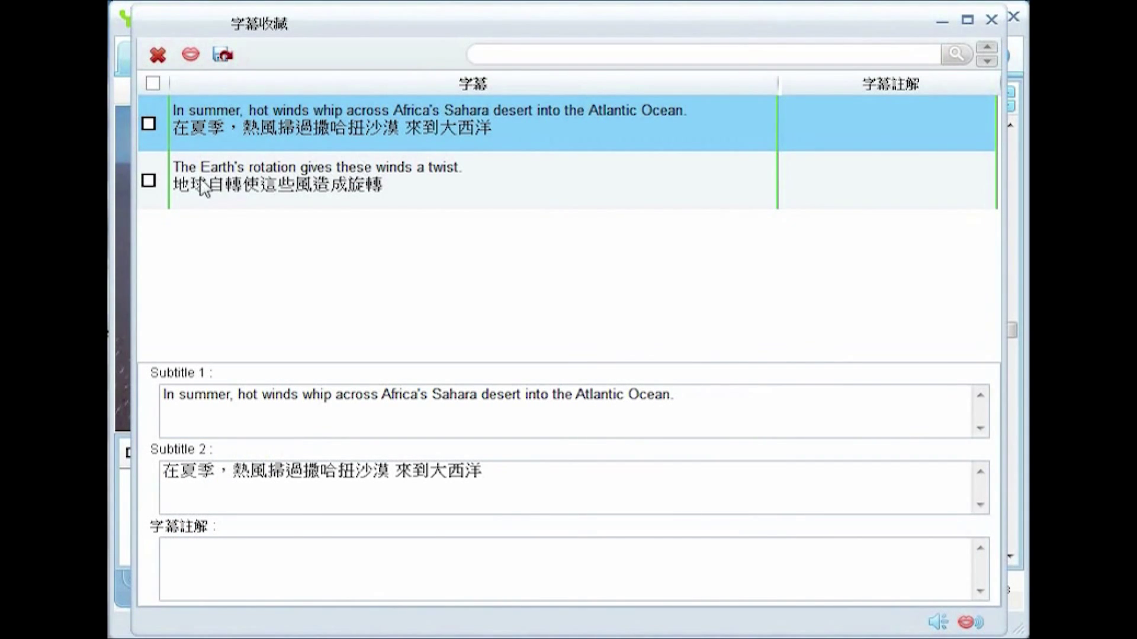
pyautogui.click(149, 181)
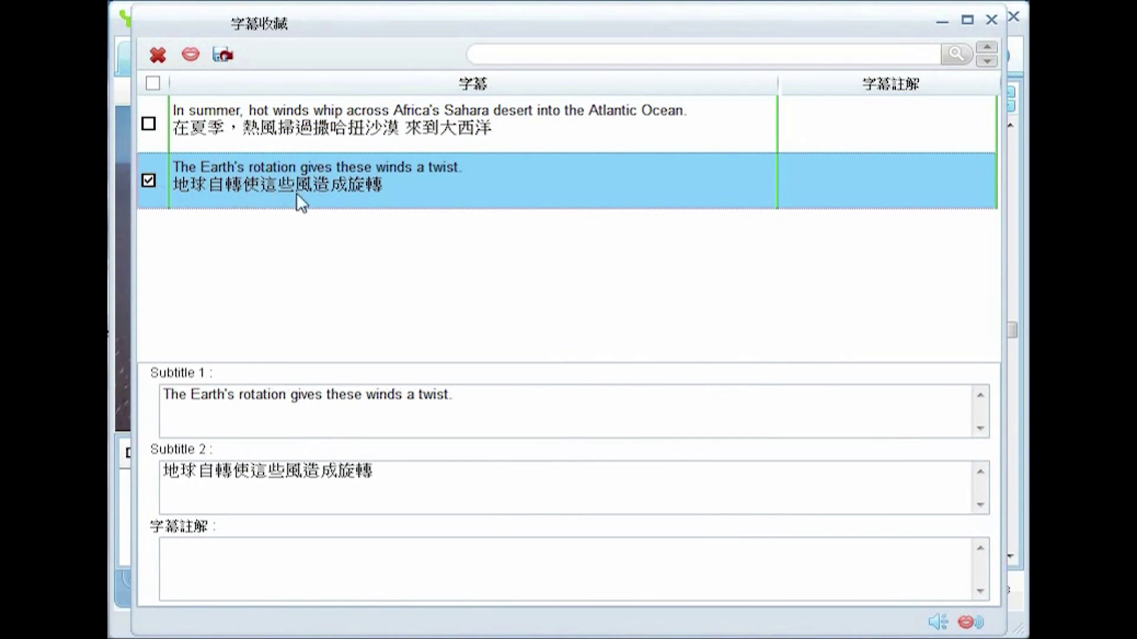
pyautogui.click(990, 21)
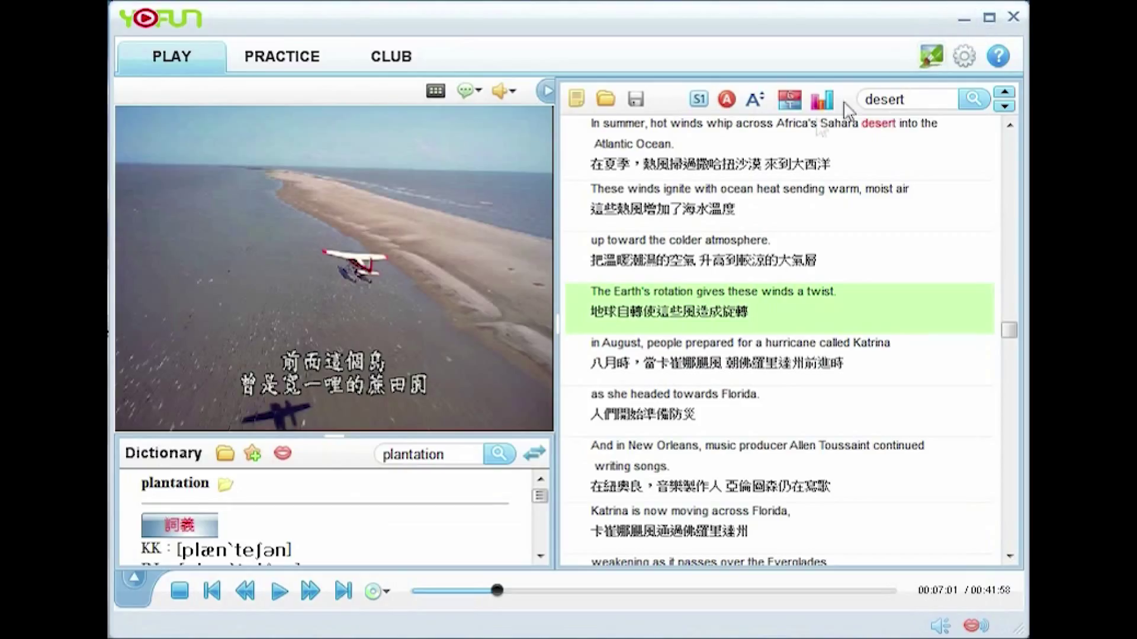
# Step: Loop playback from "The Earth's rotation gives these winds a twist." to "in August, people prepared for a hurricane called Katrina", and pause it
pyautogui.click(727, 99)
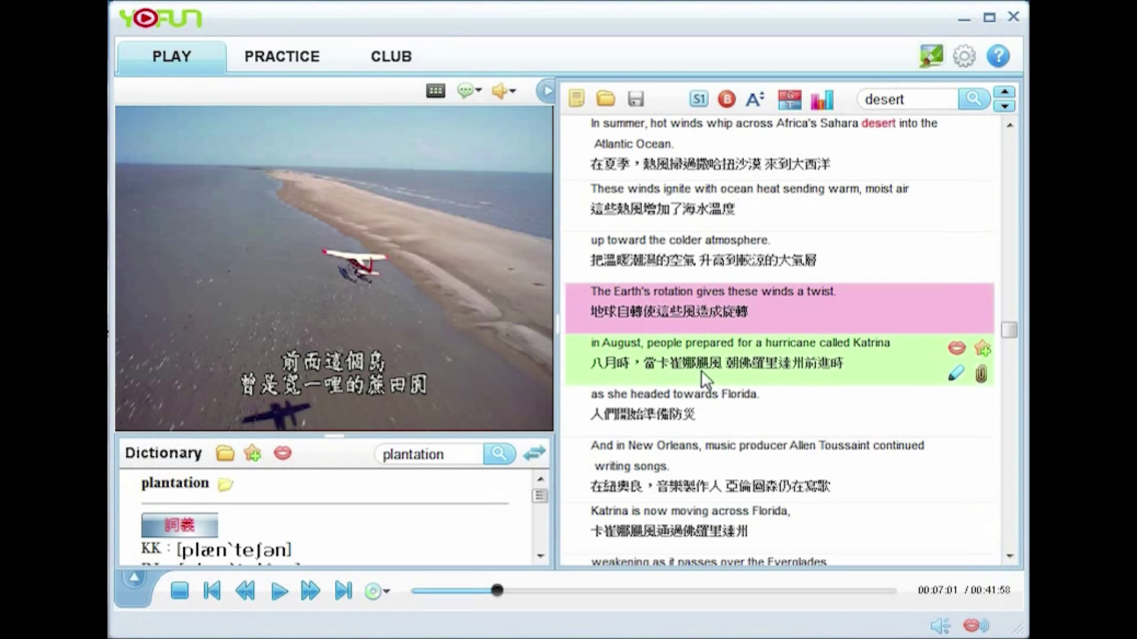
pyautogui.click(727, 100)
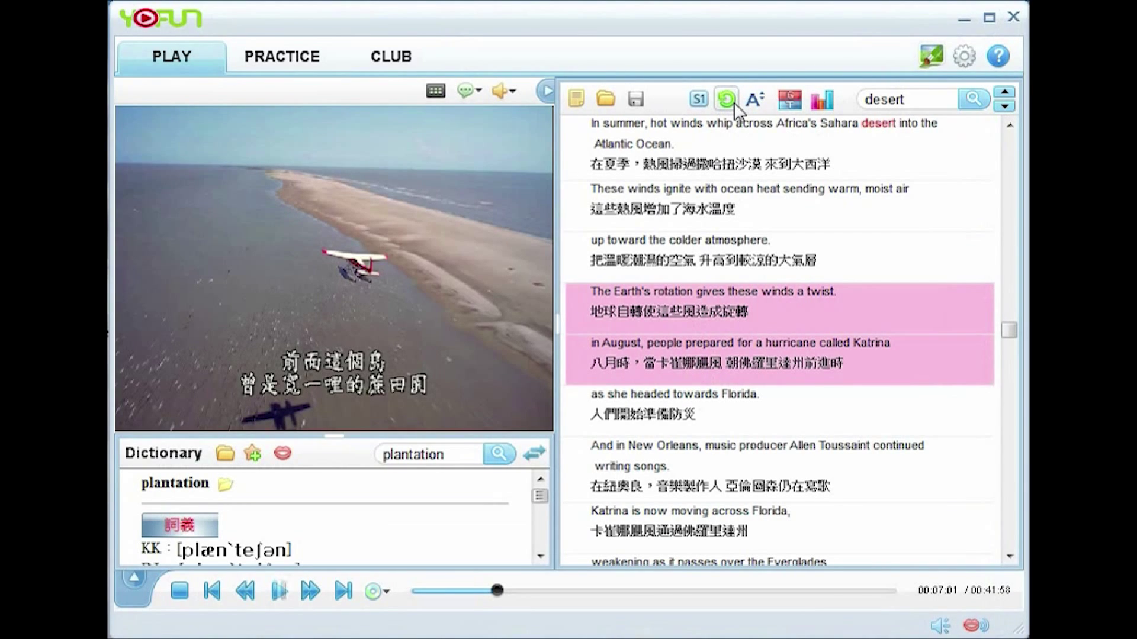
pyautogui.click(733, 102)
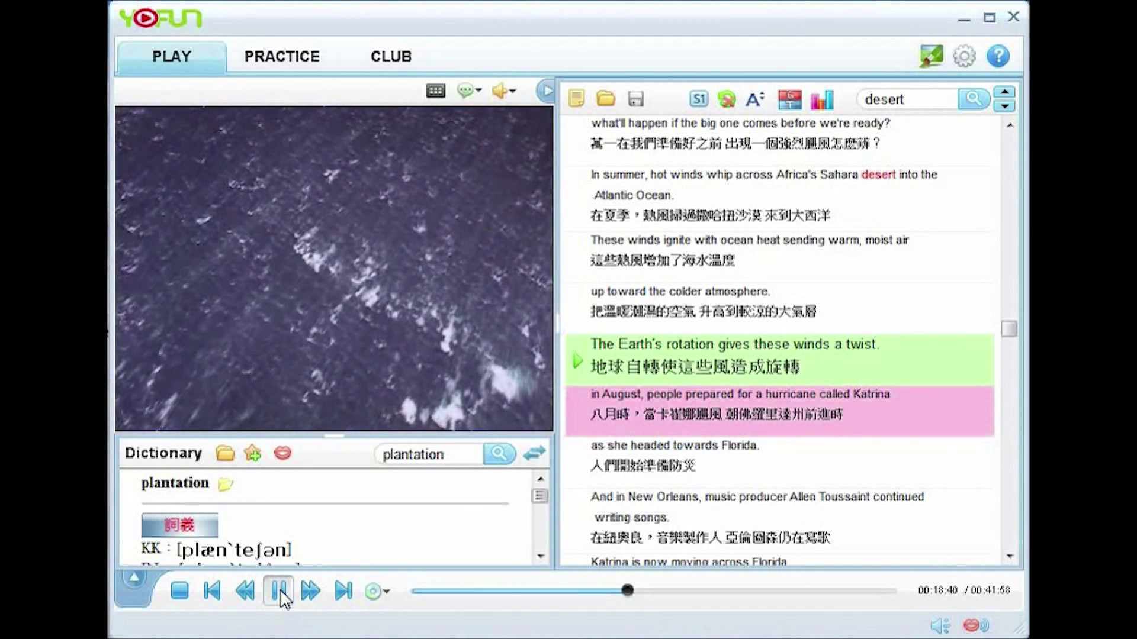
pyautogui.click(280, 592)
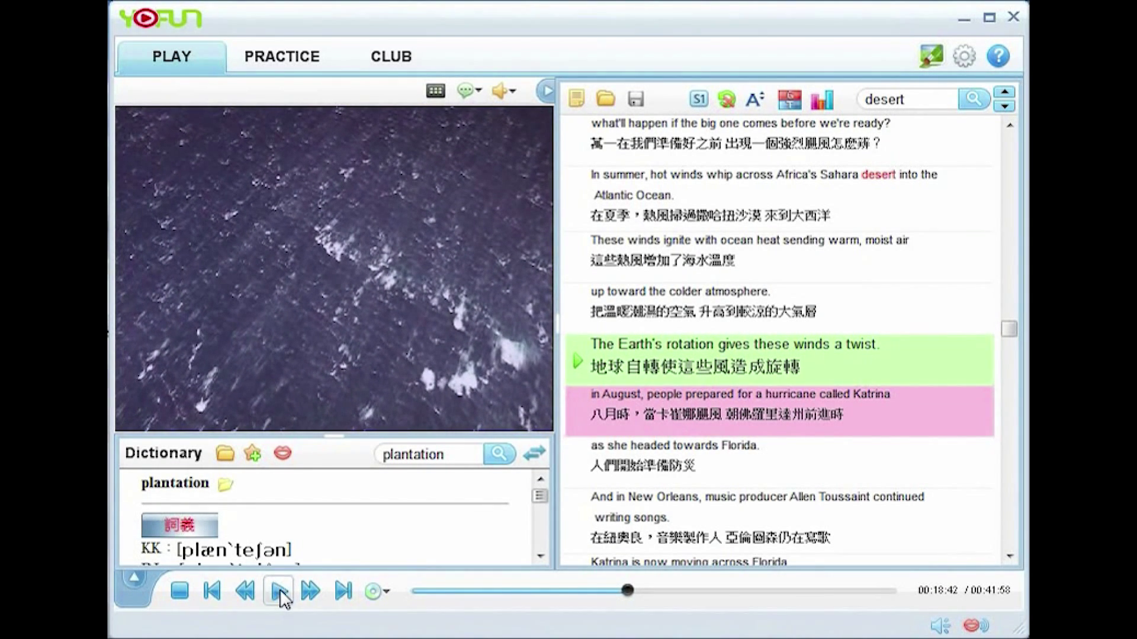
# Step: Mark the GEPT 初級字表, 中級字表 and 中高級字表 vocabulary in the subtitles
pyautogui.click(789, 99)
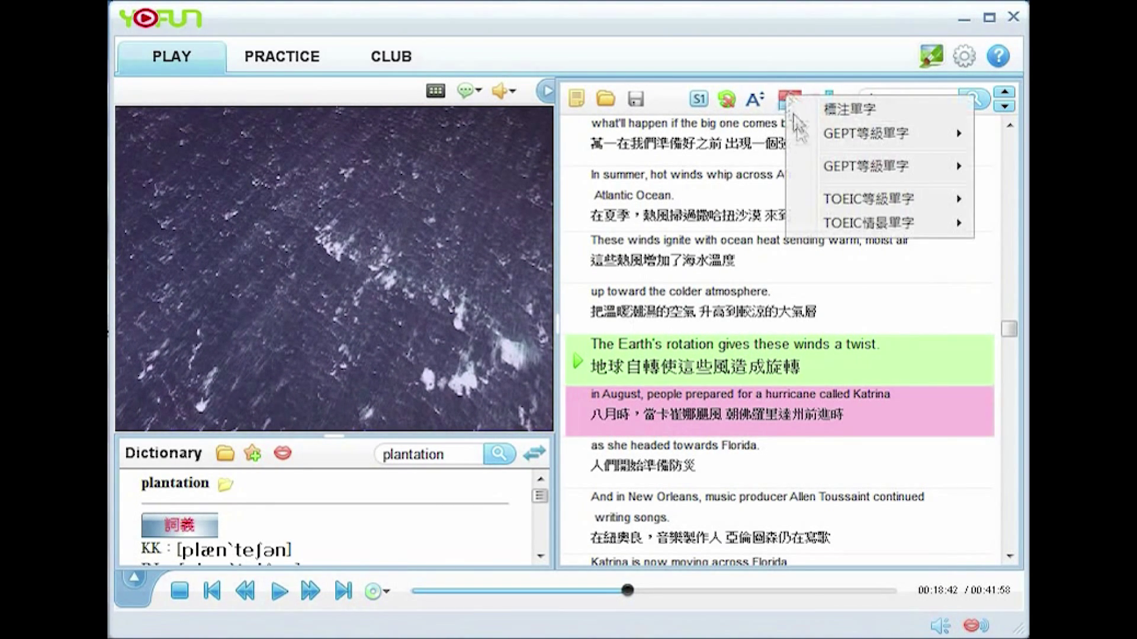
pyautogui.moveTo(803, 141)
pyautogui.click(743, 145)
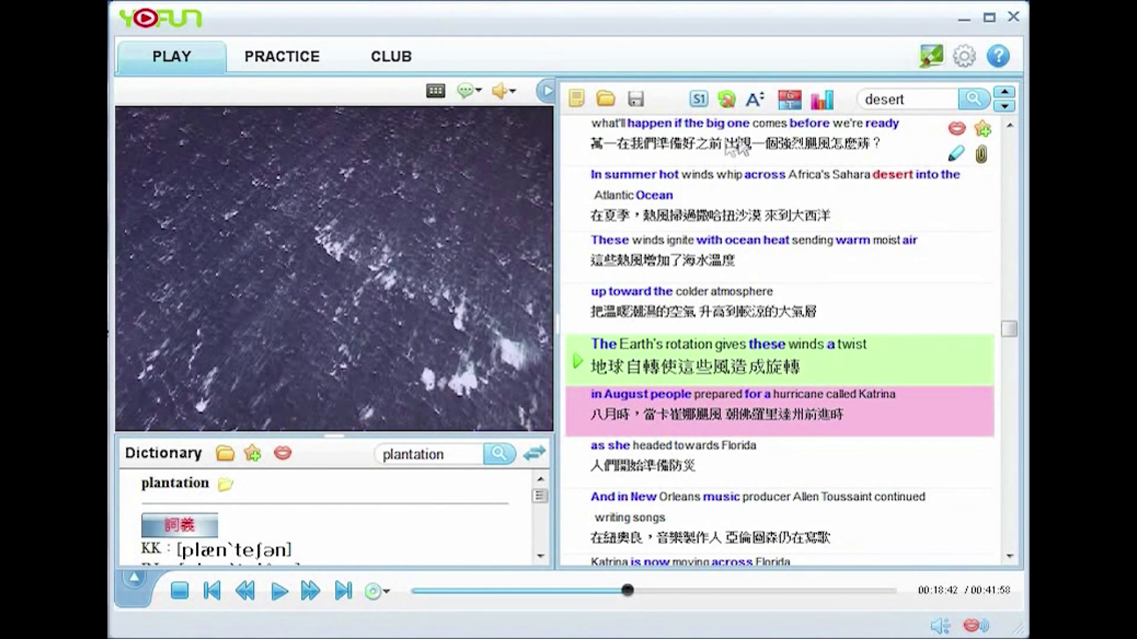
pyautogui.click(789, 99)
pyautogui.moveTo(829, 138)
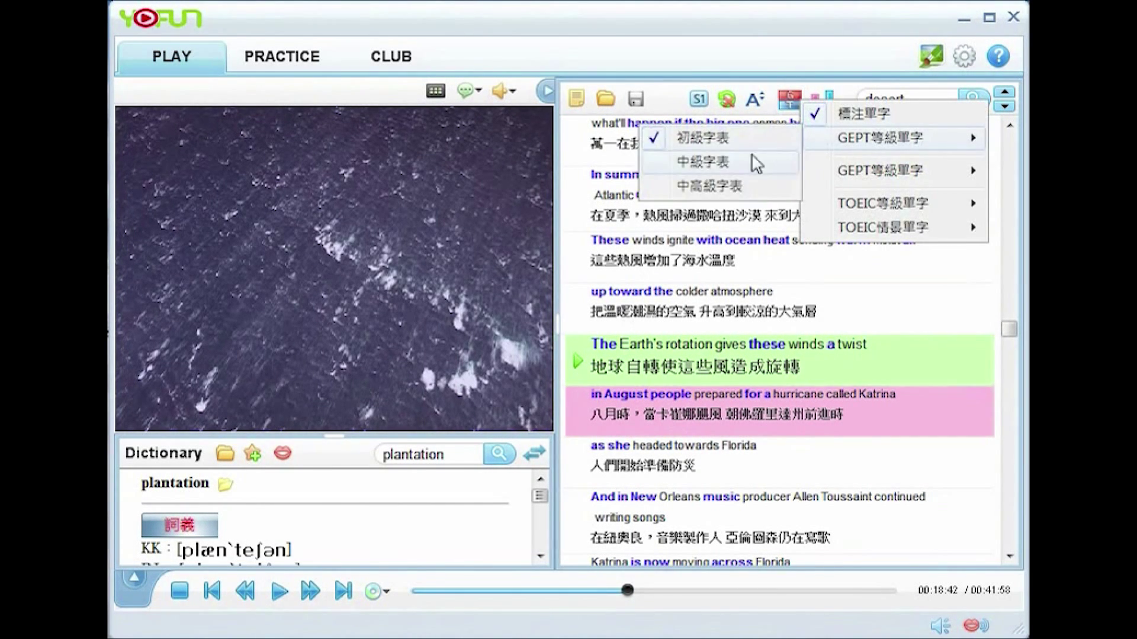
pyautogui.click(681, 164)
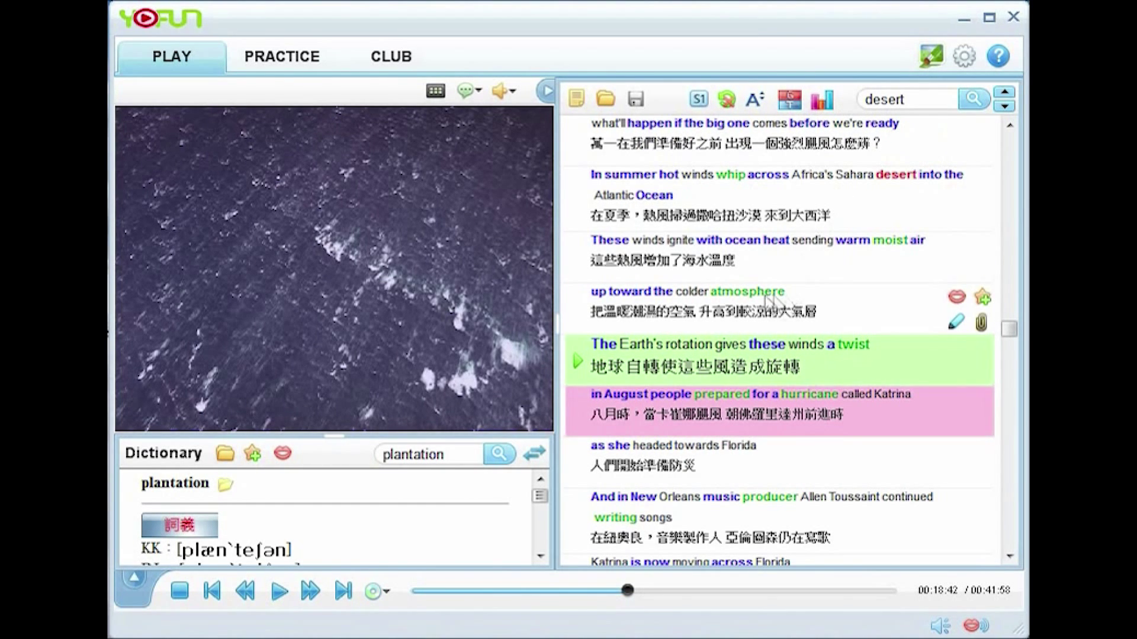
pyautogui.click(794, 95)
pyautogui.moveTo(874, 133)
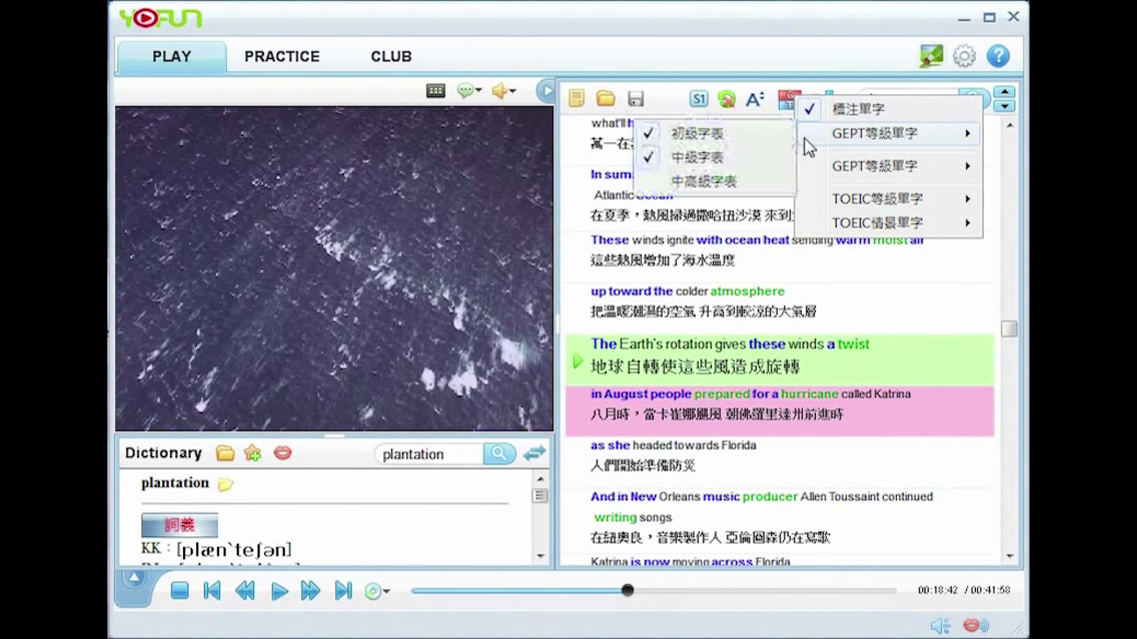
pyautogui.click(650, 187)
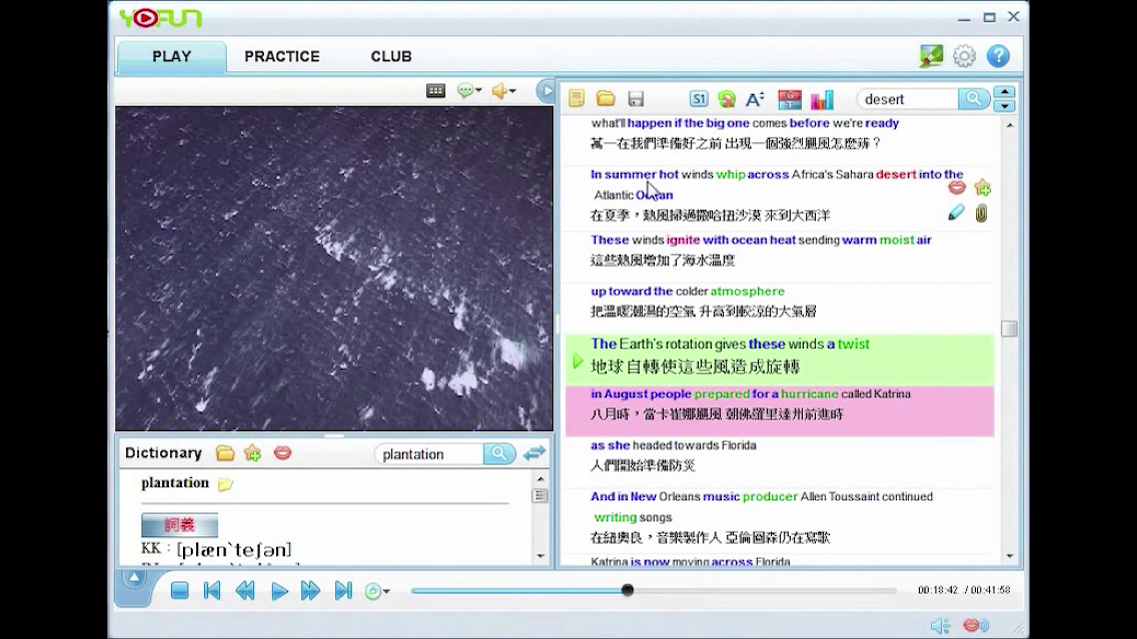
# Step: Examine the film's vocabulary analysis chart by GEPT level (GEPT等級單字), and close it
pyautogui.click(828, 102)
pyautogui.click(879, 118)
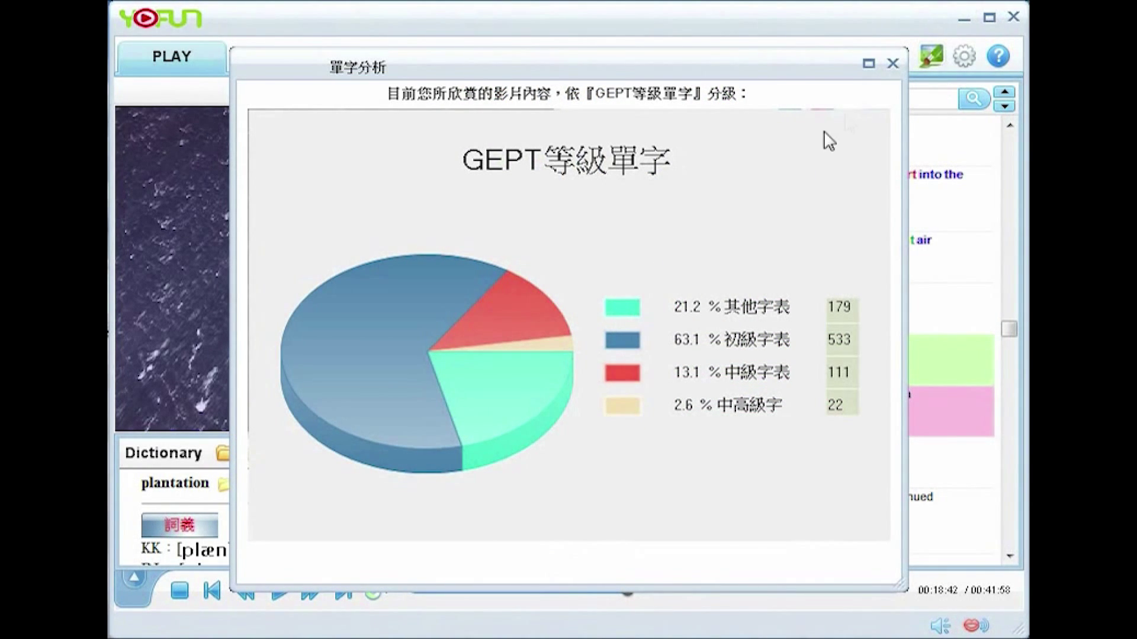
pyautogui.click(892, 63)
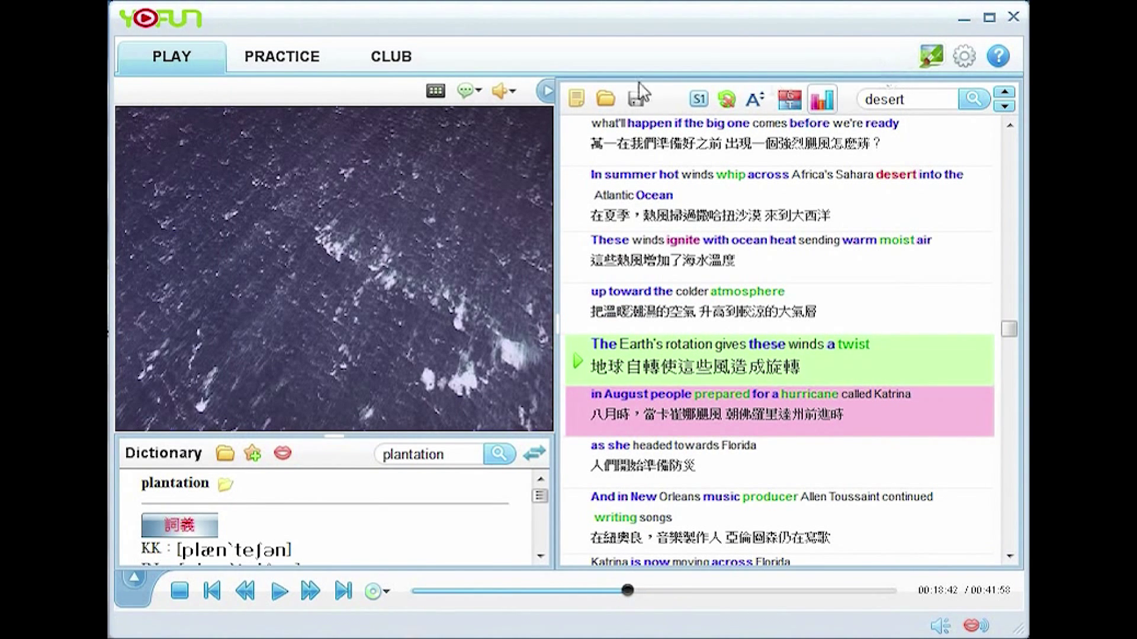
# Step: Start the Exam random practice (隨機練習) and request the answer hint for the first Listening question
pyautogui.click(282, 56)
pyautogui.click(168, 95)
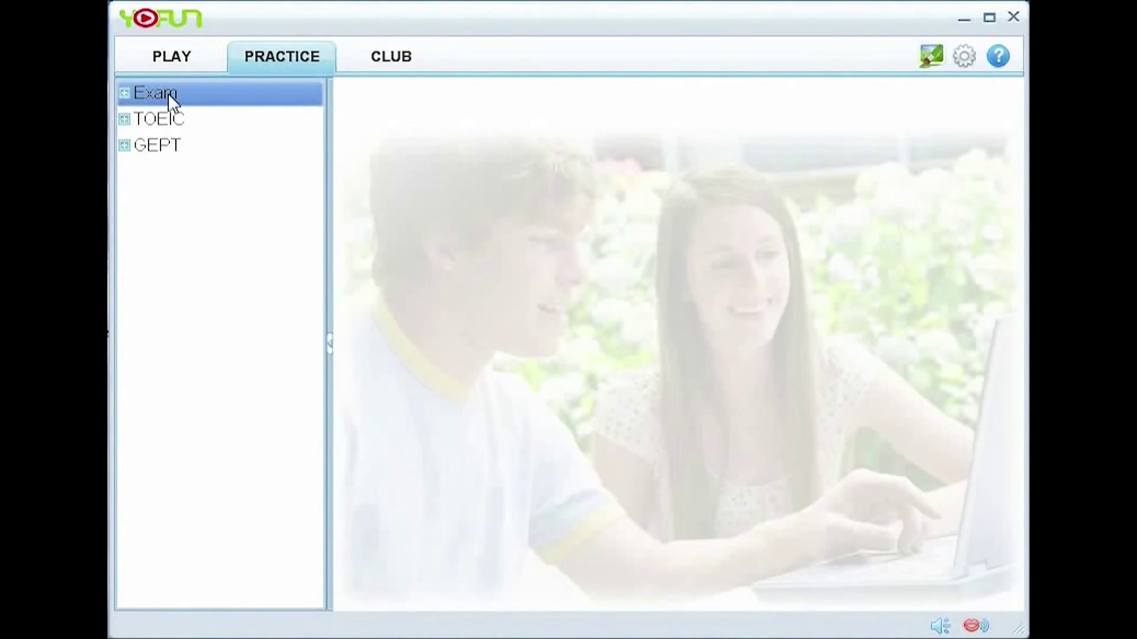
pyautogui.doubleClick(168, 93)
pyautogui.click(177, 116)
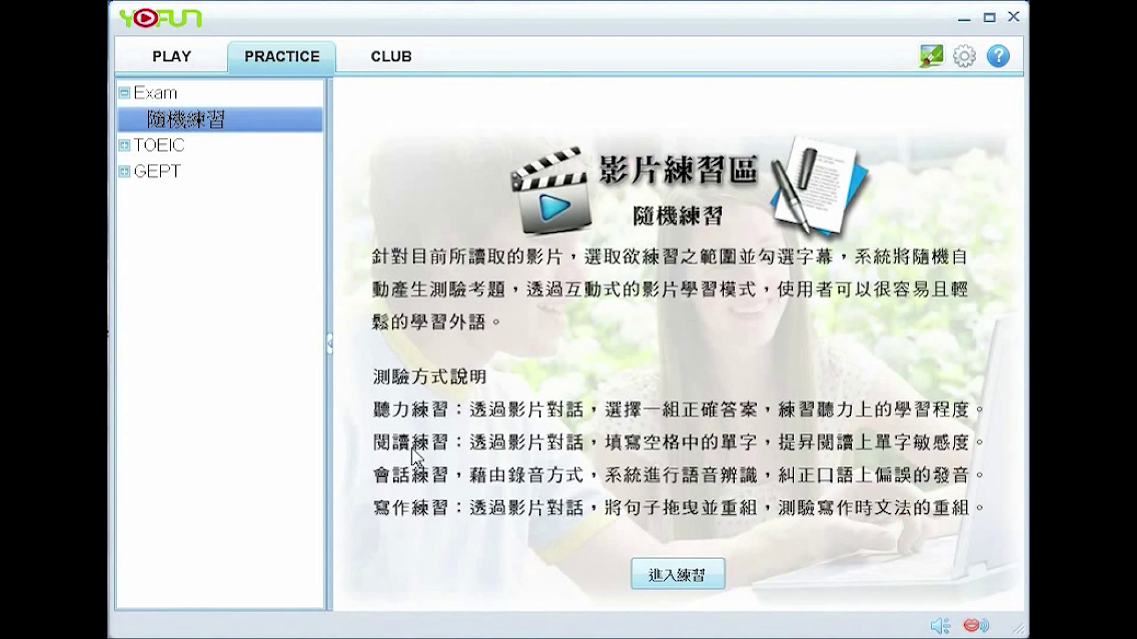
pyautogui.click(675, 575)
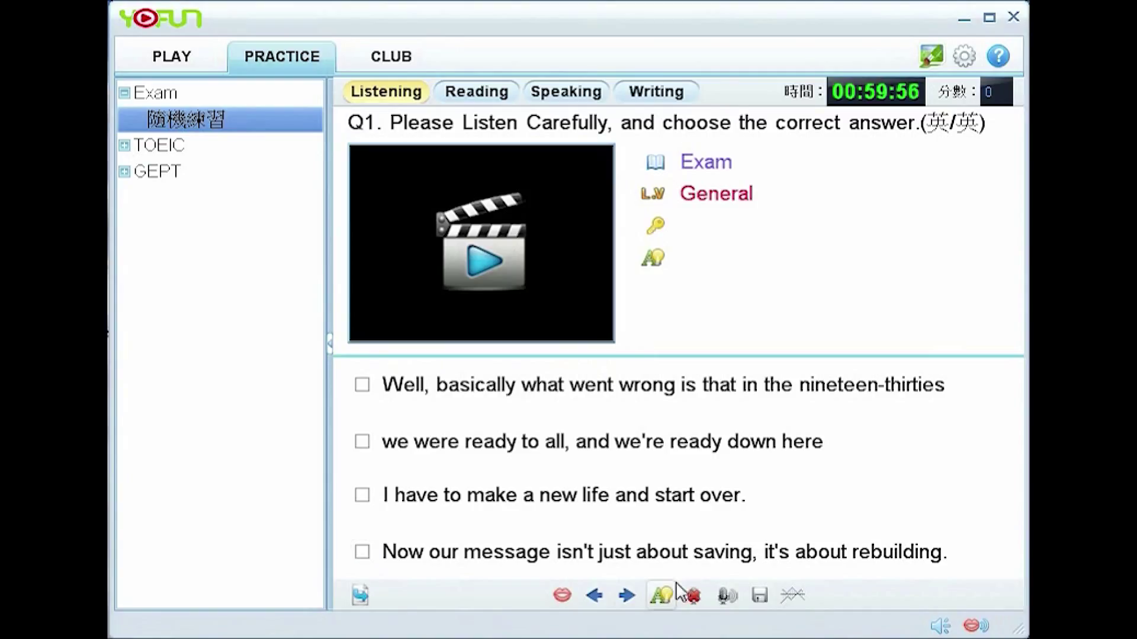
pyautogui.click(664, 597)
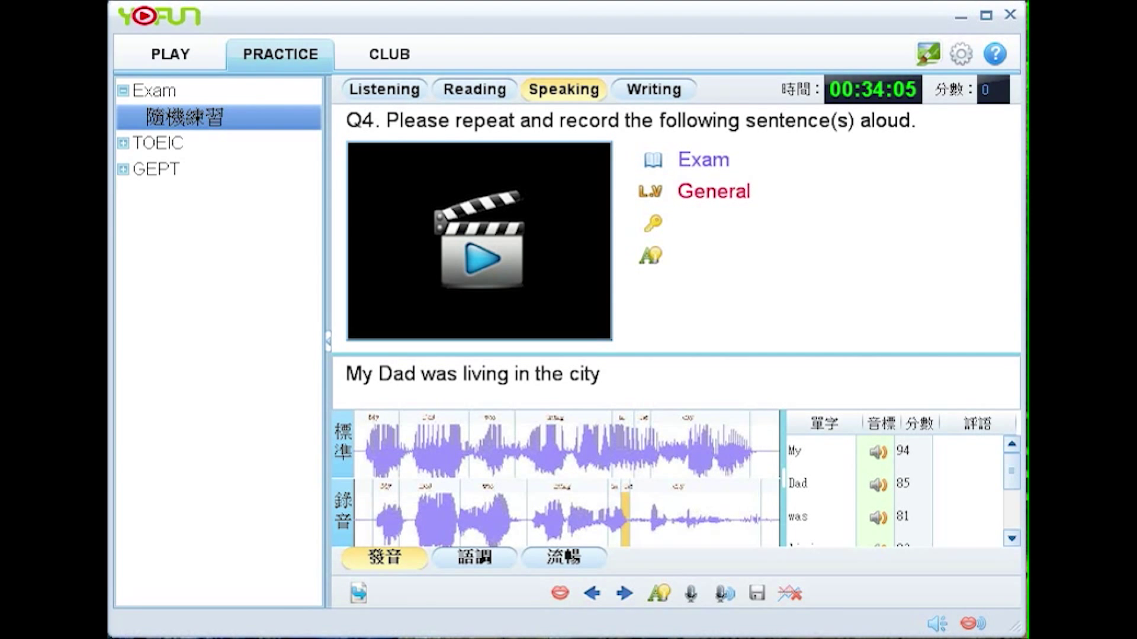
# Step: Examine the intonation (語調) and fluency (流暢) analyses of the recorded sentence "My Dad was living in the city"
pyautogui.click(487, 561)
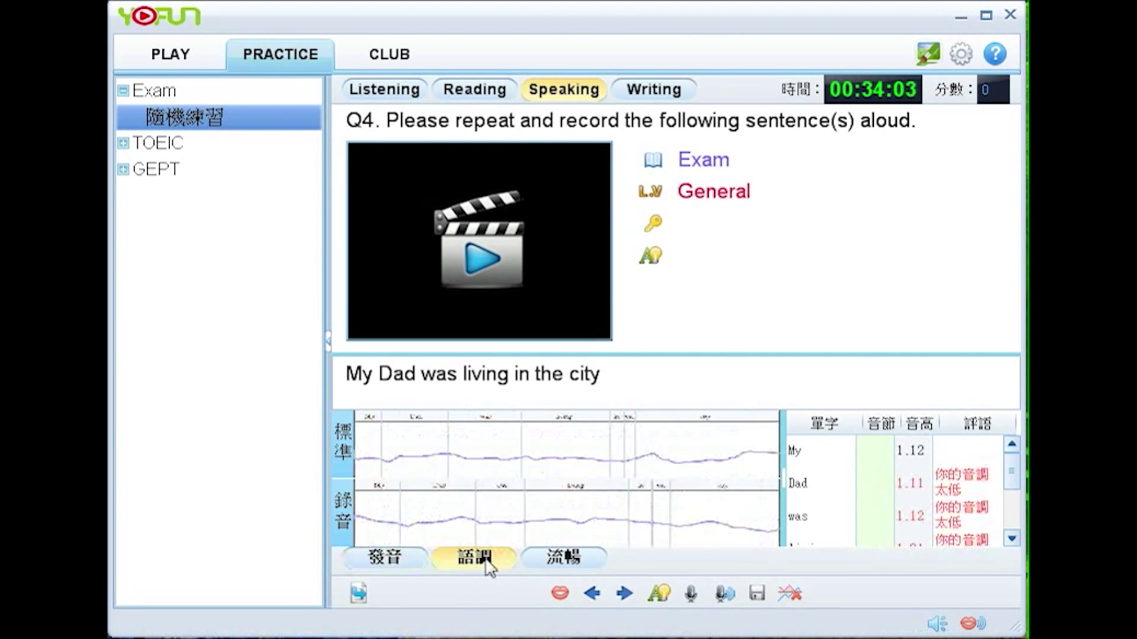
pyautogui.click(578, 558)
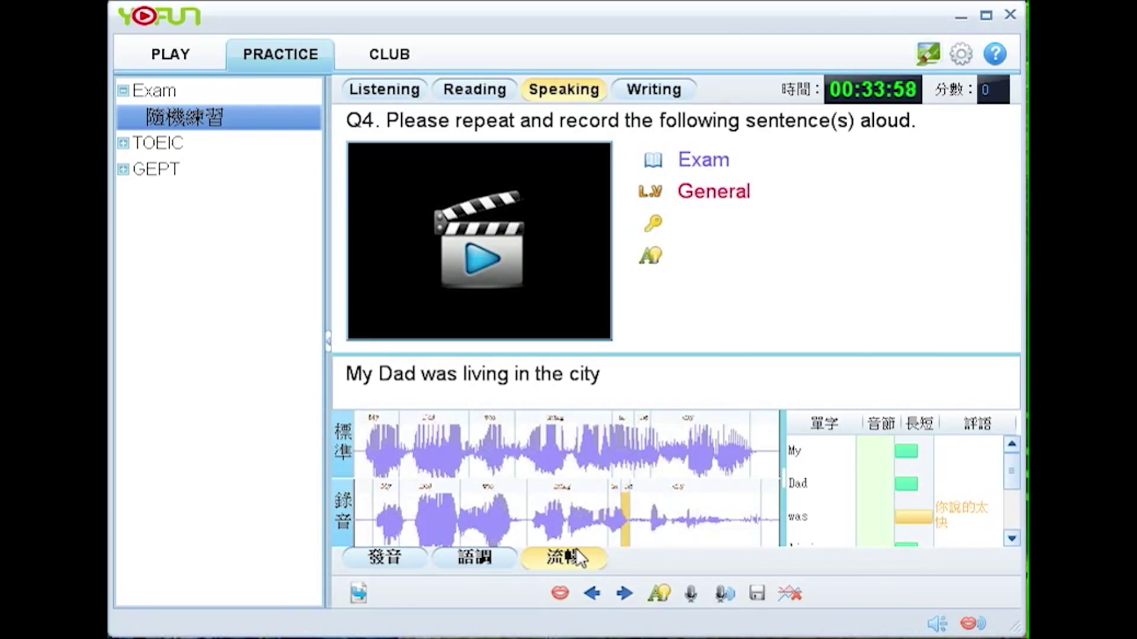